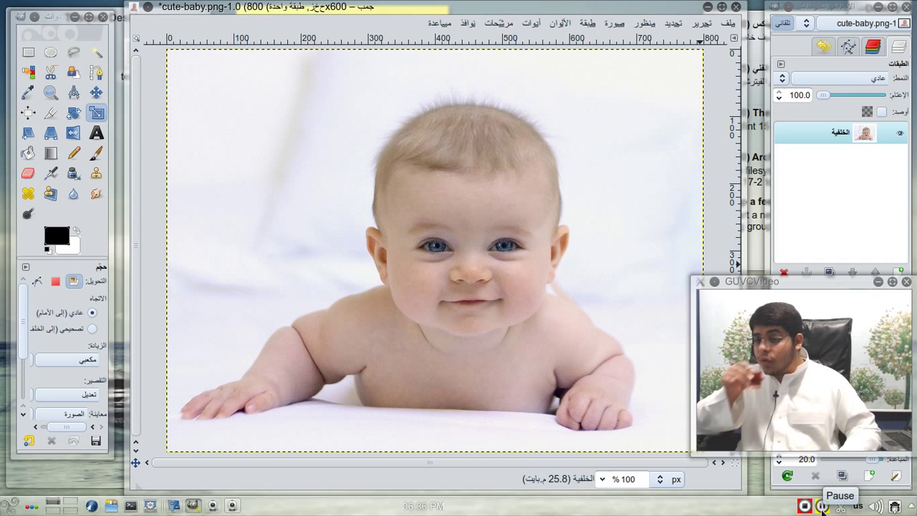
# Step: Add an alpha channel to the baby photo's background layer from Layer > Transparency
pyautogui.click(822, 506)
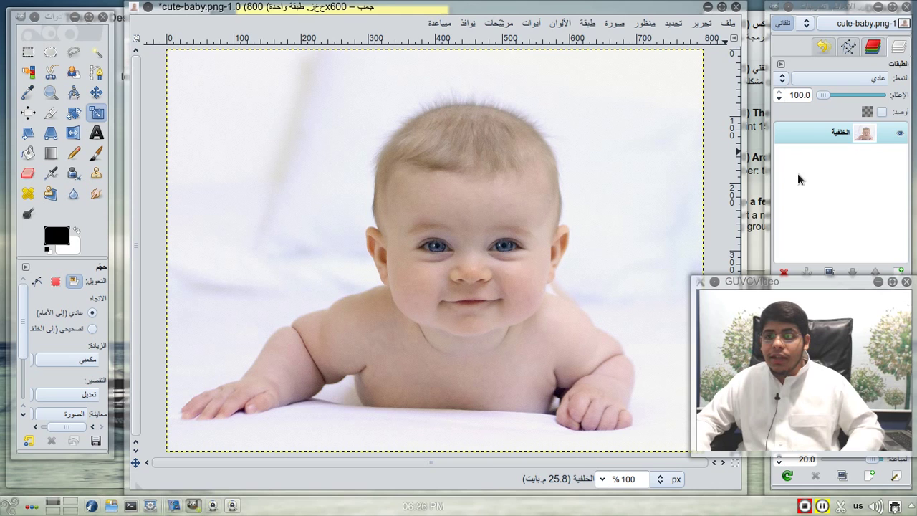
pyautogui.click(810, 143)
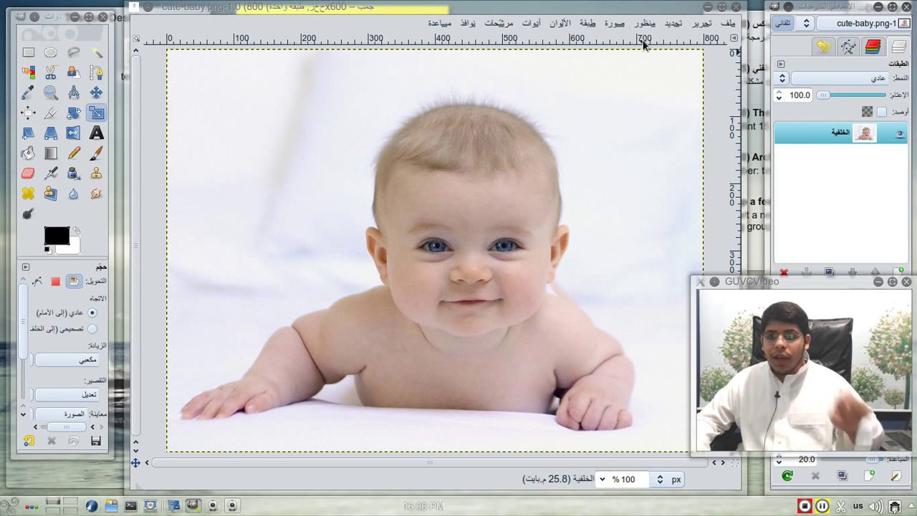
pyautogui.click(587, 23)
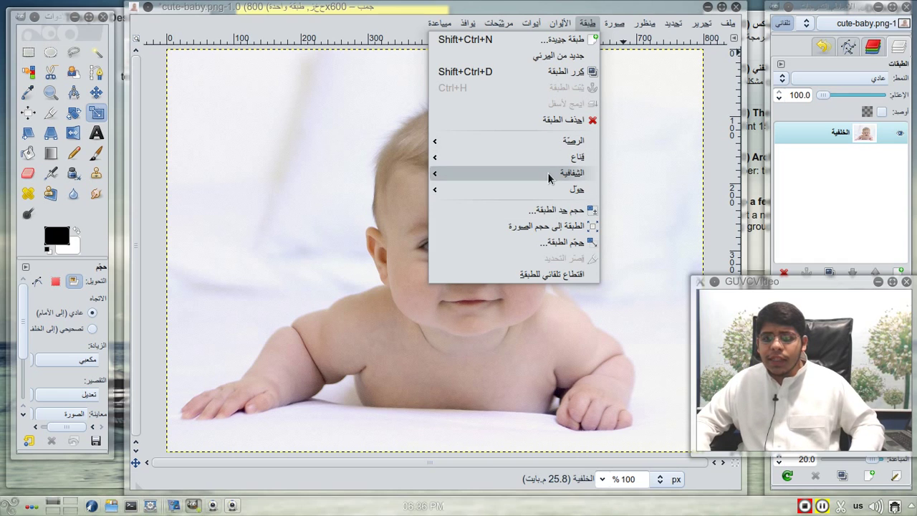
pyautogui.moveTo(544, 172)
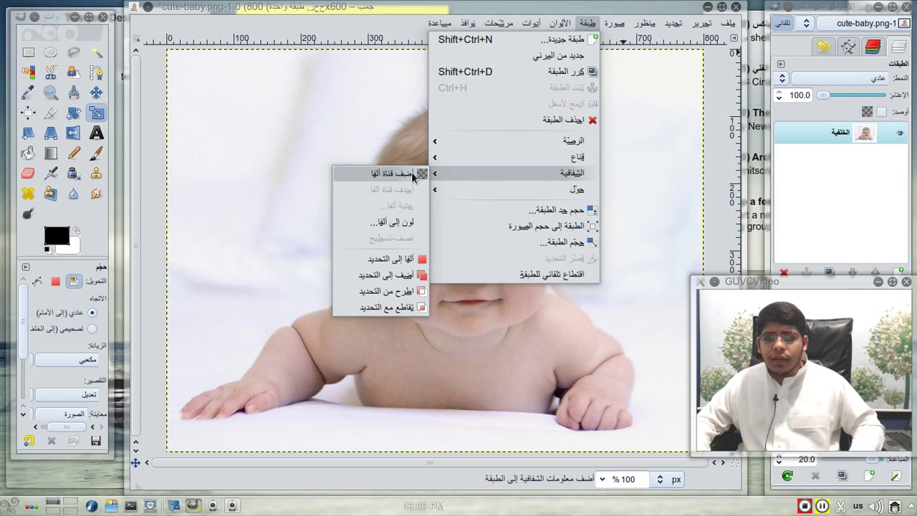
pyautogui.click(412, 174)
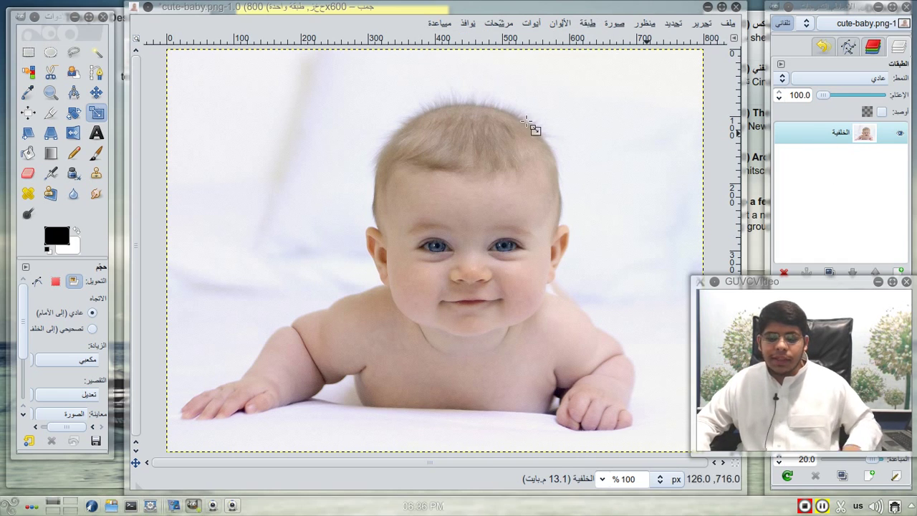
# Step: Select the white background by colour, clear it to transparency, and deselect
pyautogui.click(28, 71)
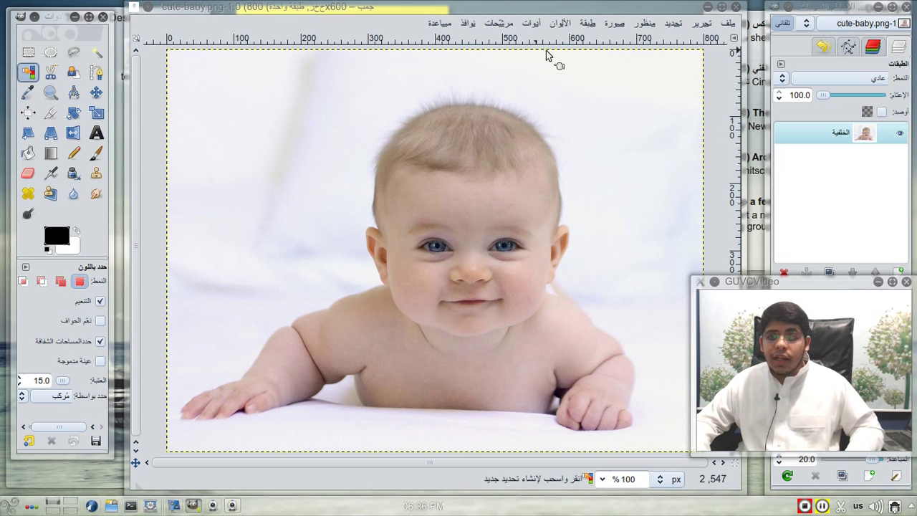
pyautogui.click(222, 348)
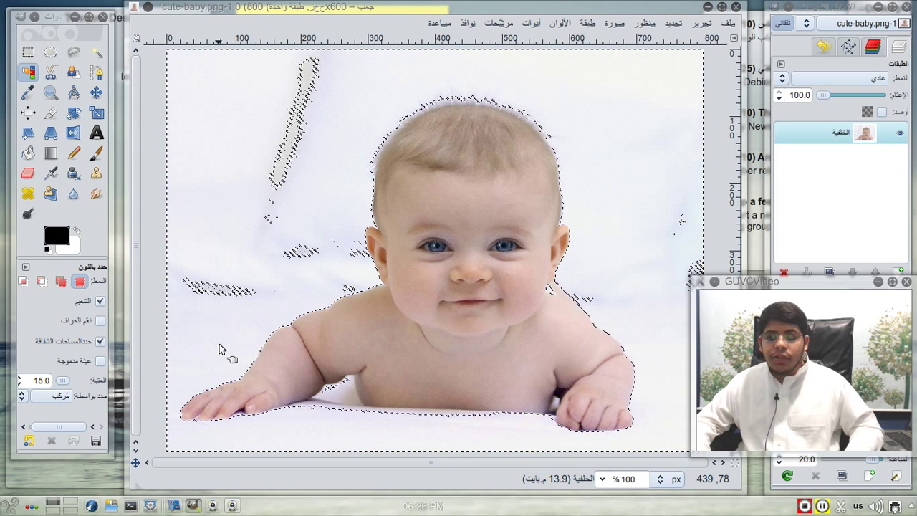
pyautogui.click(701, 23)
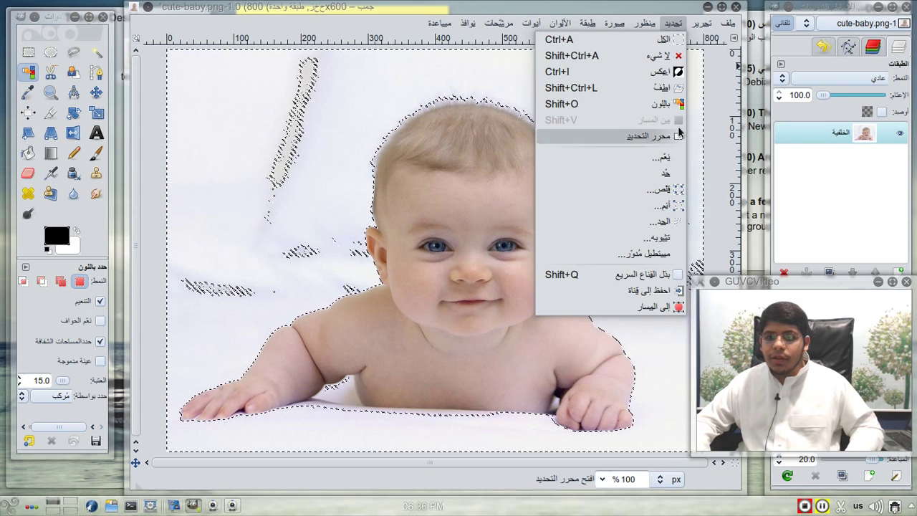
pyautogui.click(695, 226)
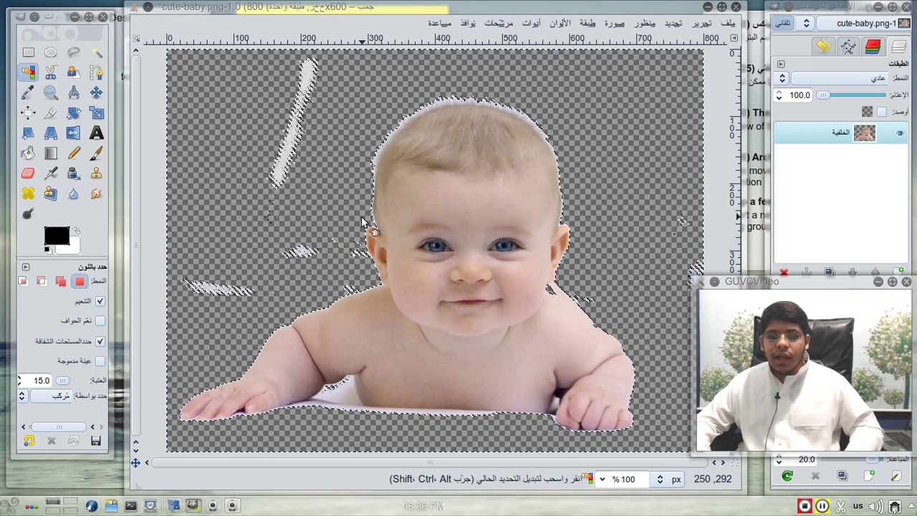
pyautogui.click(700, 23)
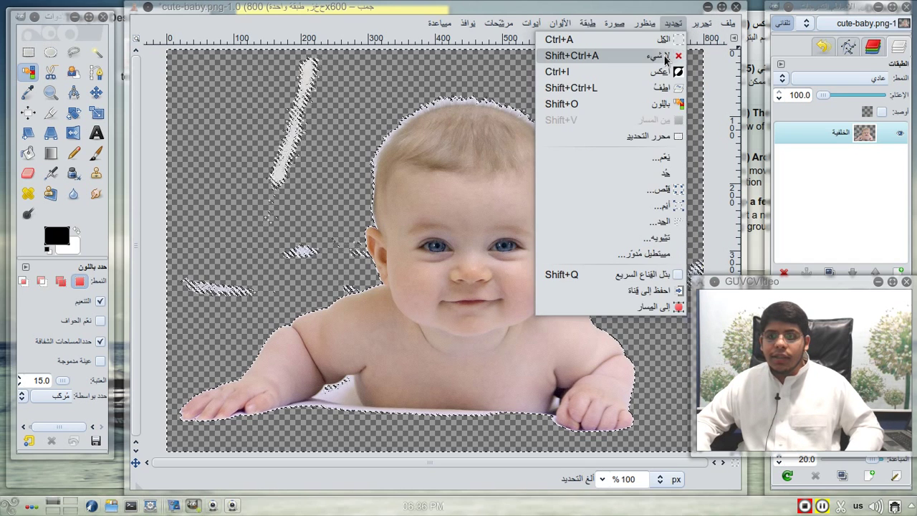
pyautogui.click(665, 55)
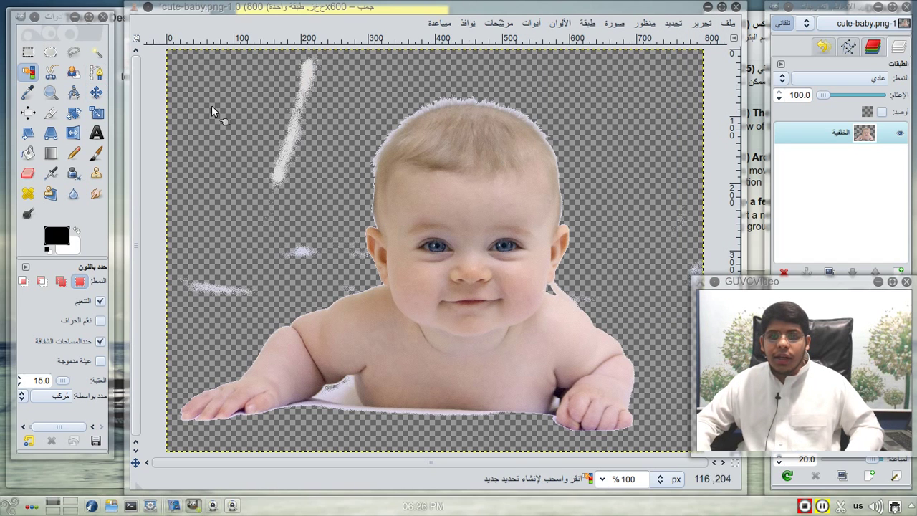
# Step: Fit an elliptical selection around the baby's head and invert it to select everything outside
pyautogui.click(50, 52)
pyautogui.moveTo(368, 101); pyautogui.dragTo(569, 317)
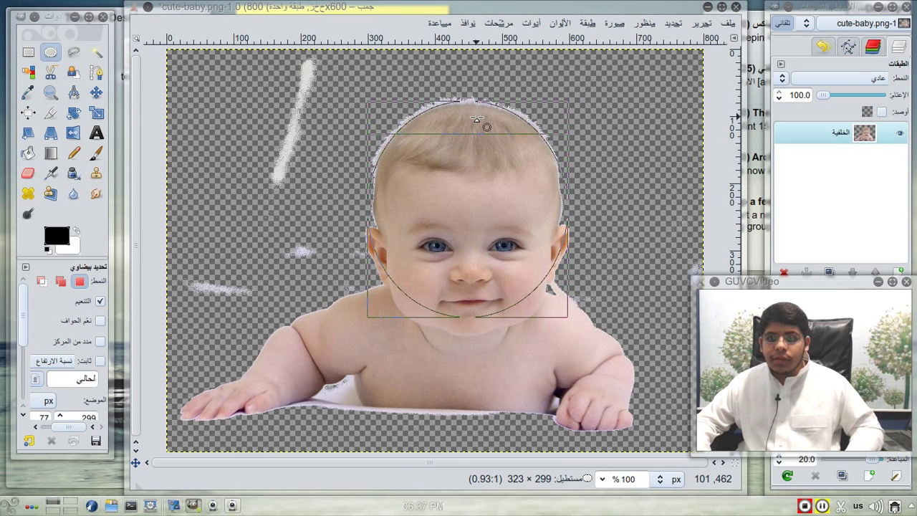
pyautogui.moveTo(396, 137); pyautogui.dragTo(396, 138)
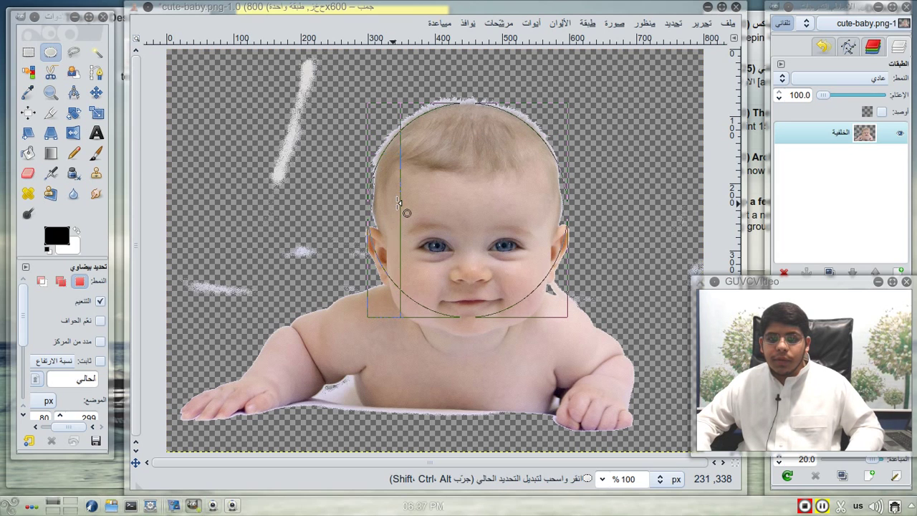
pyautogui.moveTo(549, 286); pyautogui.dragTo(544, 287)
pyautogui.moveTo(511, 139); pyautogui.dragTo(502, 125)
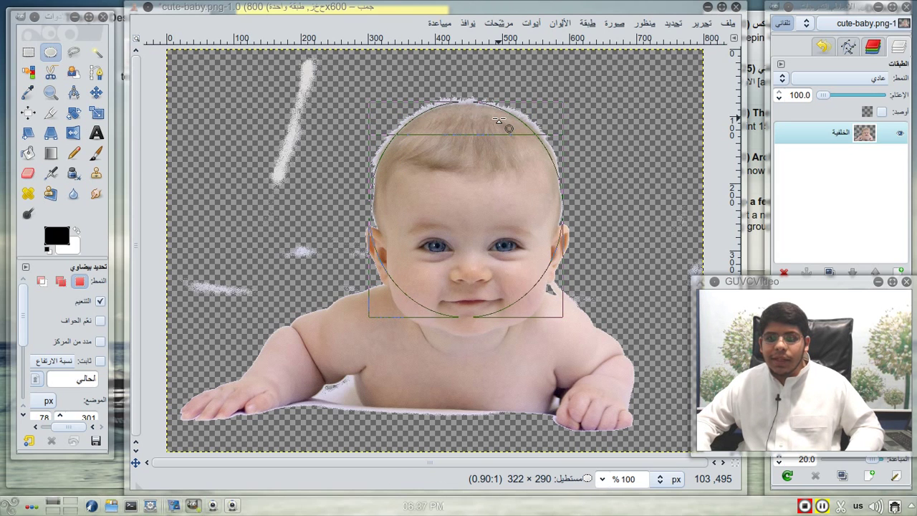
pyautogui.moveTo(541, 164); pyautogui.dragTo(548, 163)
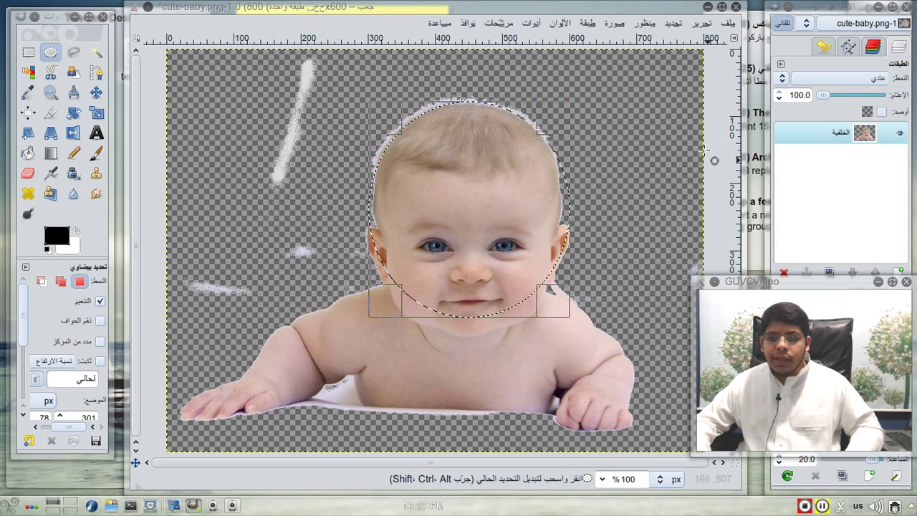
pyautogui.click(675, 24)
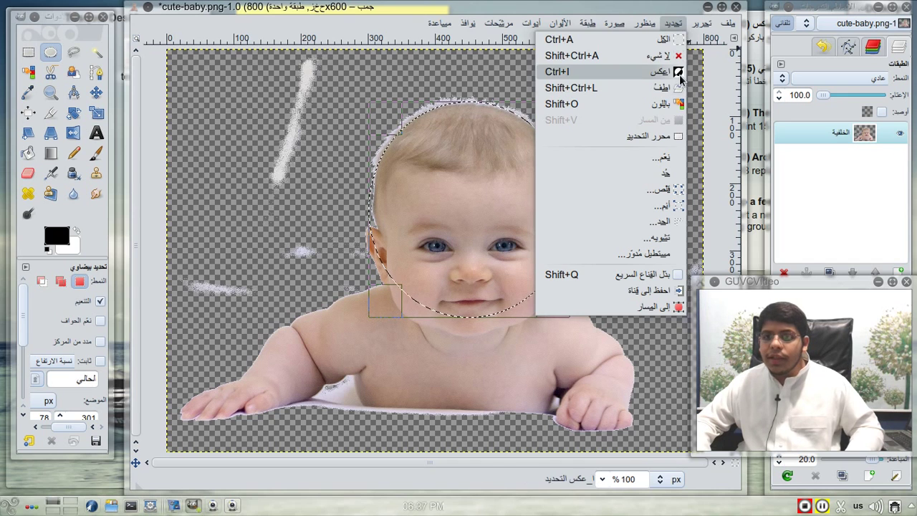
pyautogui.click(676, 71)
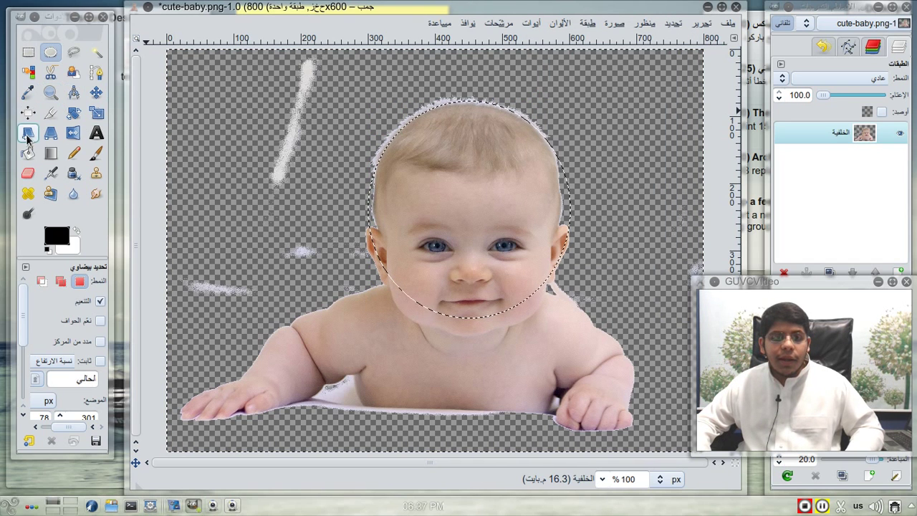
# Step: Erase the white fringe above the head, deselect, and erase the upper-left white streak
pyautogui.click(28, 173)
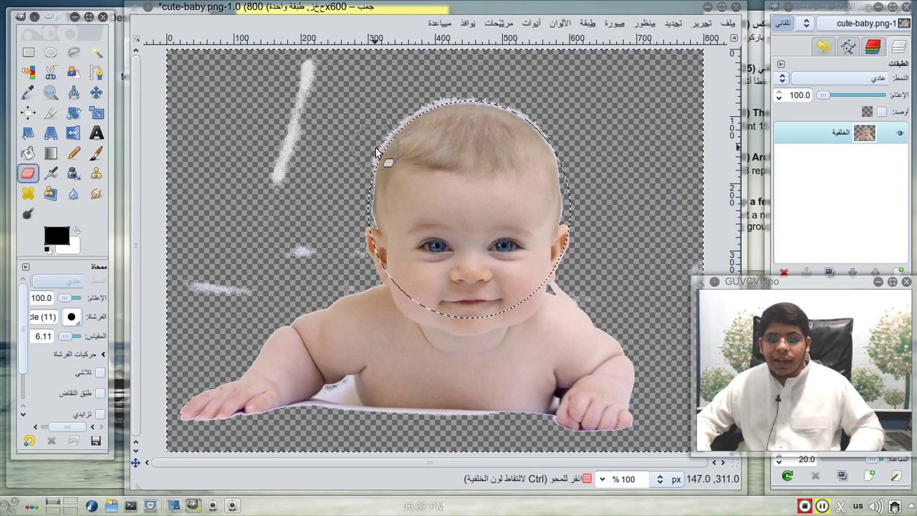
pyautogui.moveTo(424, 116)
pyautogui.mouseDown()
pyautogui.moveTo(489, 112)
pyautogui.moveTo(539, 137)
pyautogui.moveTo(524, 122)
pyautogui.moveTo(456, 108)
pyautogui.mouseUp()
pyautogui.hotkey('ctrl', 'shift', 'a')
pyautogui.moveTo(307, 66); pyautogui.dragTo(281, 180)
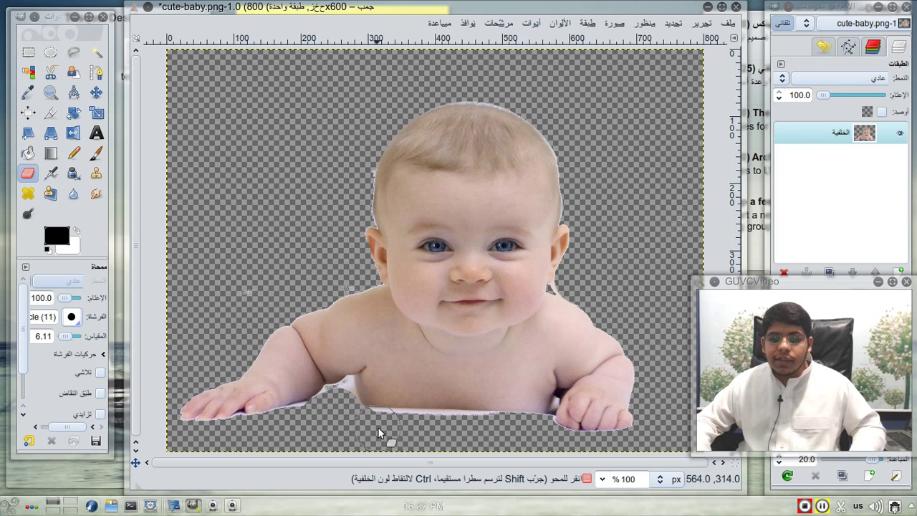
# Step: Lasso the white strip under the baby's belly with Free Select and cut it away
pyautogui.click(75, 53)
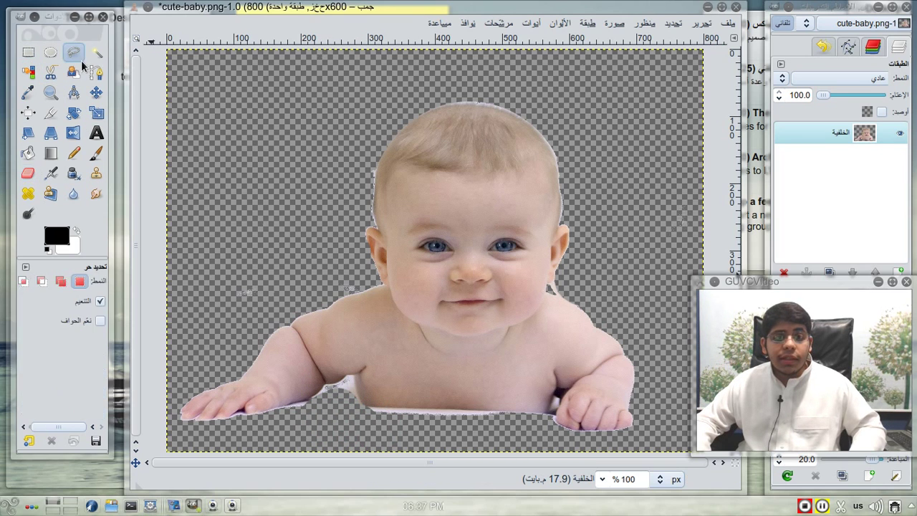
pyautogui.click(364, 408)
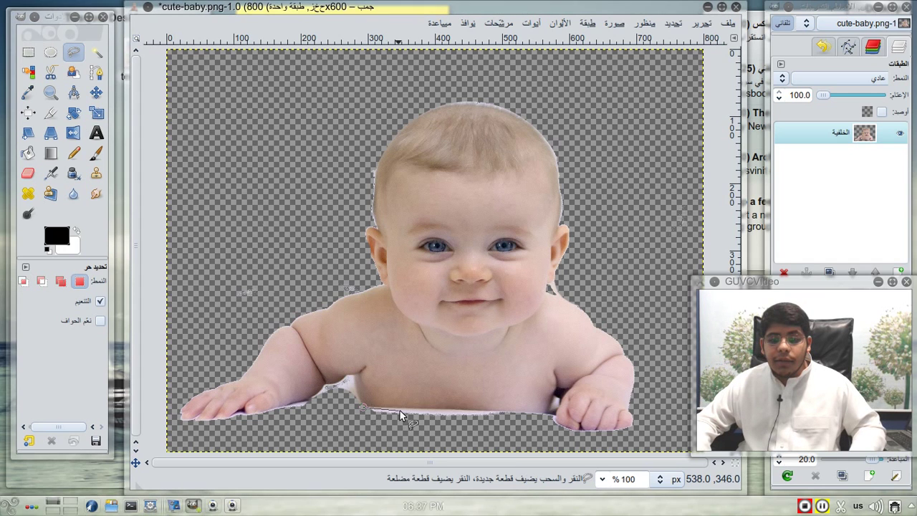
pyautogui.click(511, 412)
pyautogui.click(506, 434)
pyautogui.doubleClick(329, 428)
pyautogui.press('ctrl')
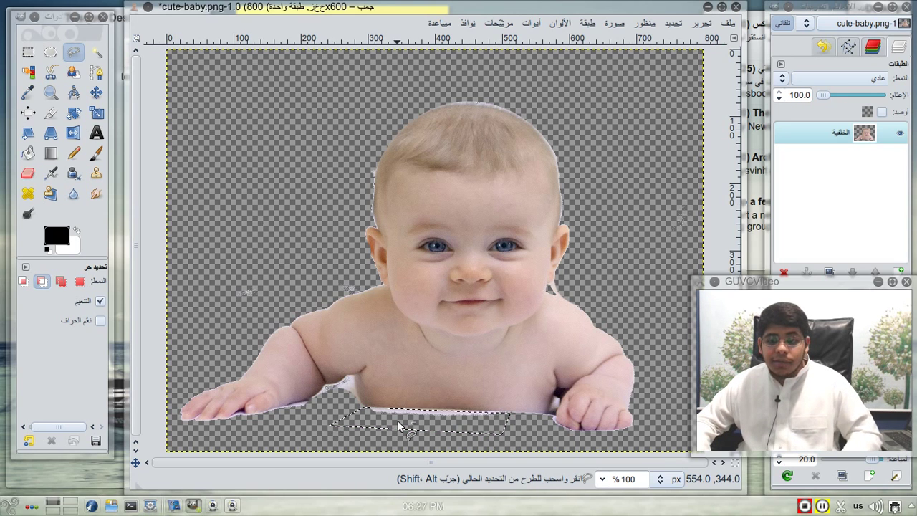
pyautogui.hotkey('ctrl', 'x')
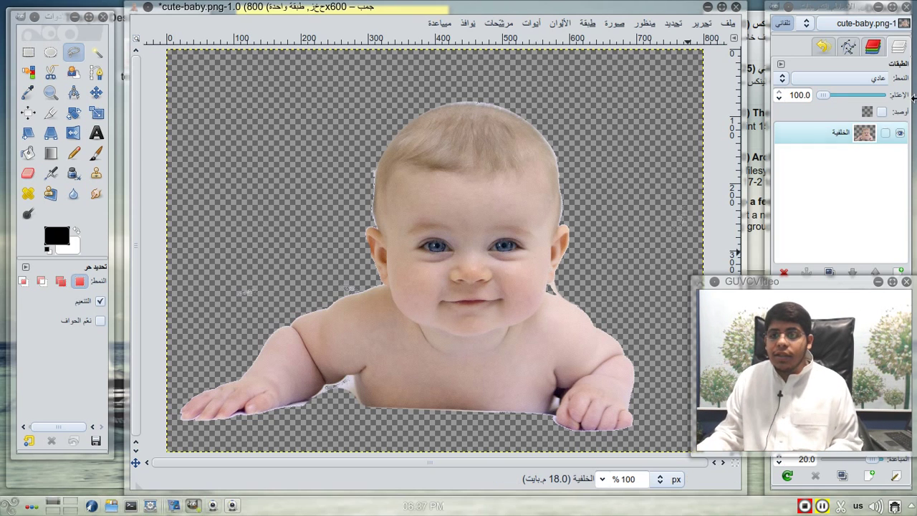
pyautogui.click(727, 23)
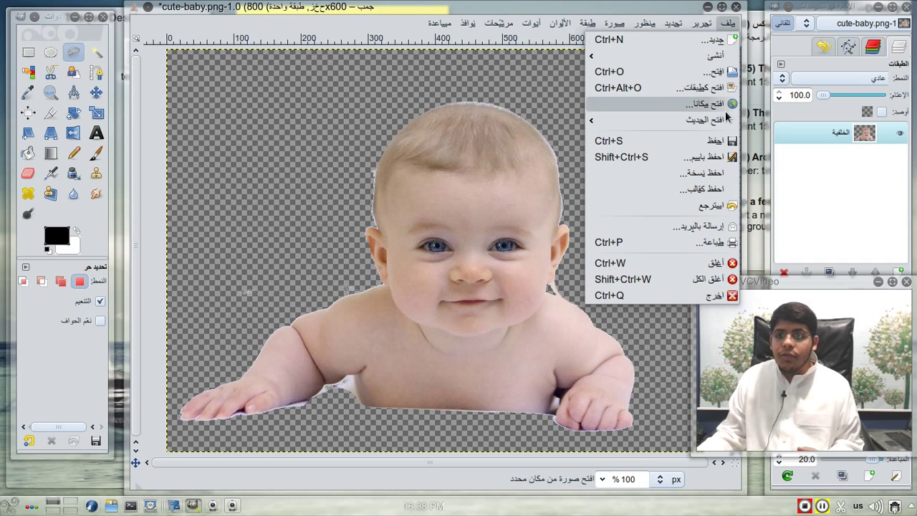
pyautogui.click(706, 159)
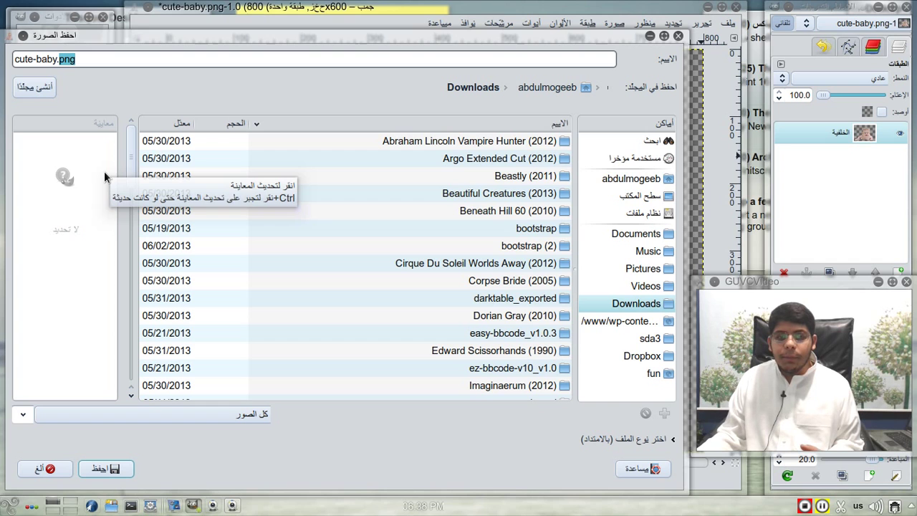
pyautogui.click(678, 37)
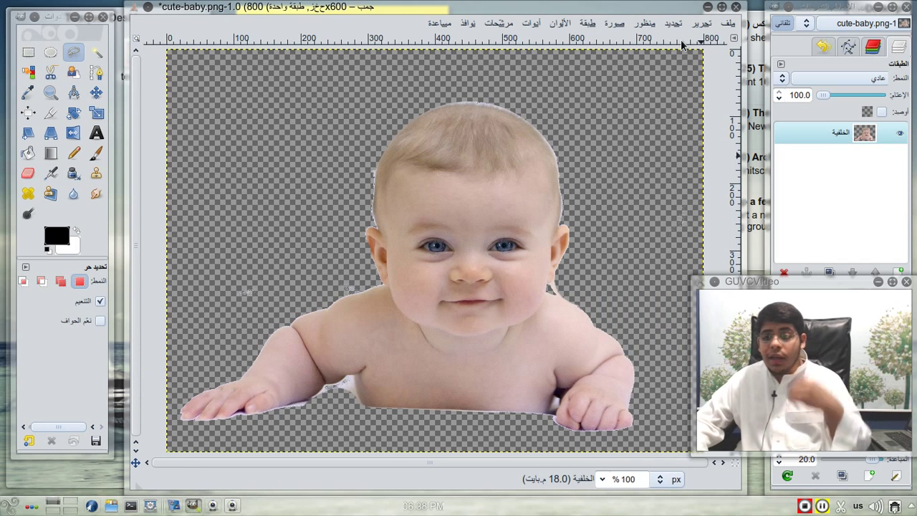
# Step: Switch back to the cute-baby.png cut-out and copy the entire image
pyautogui.click(193, 507)
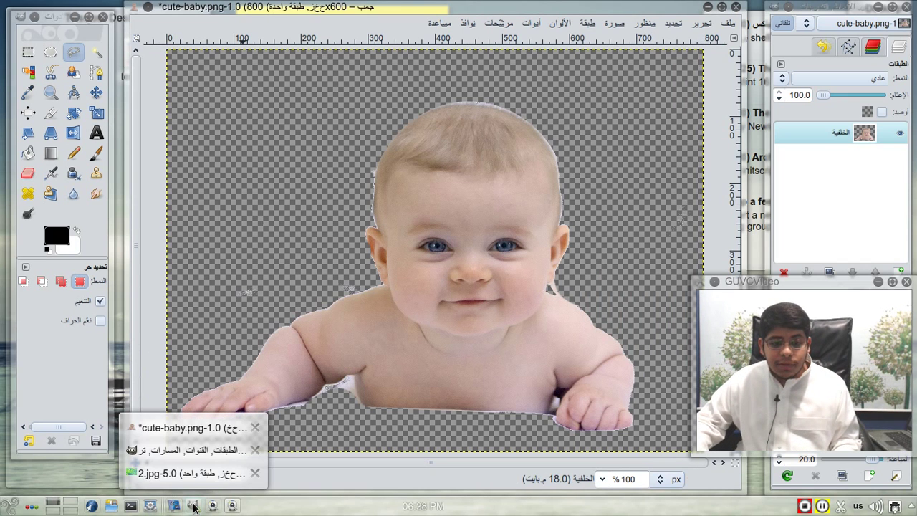
pyautogui.click(190, 473)
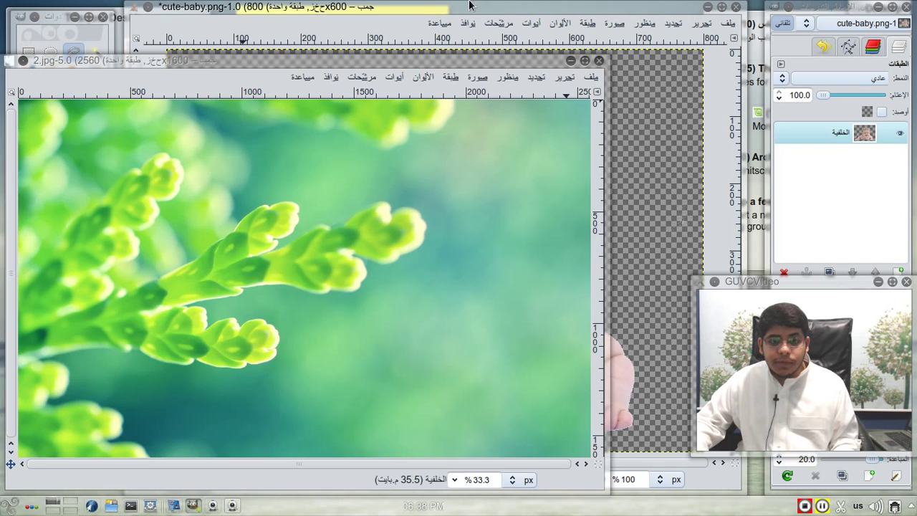
pyautogui.click(494, 9)
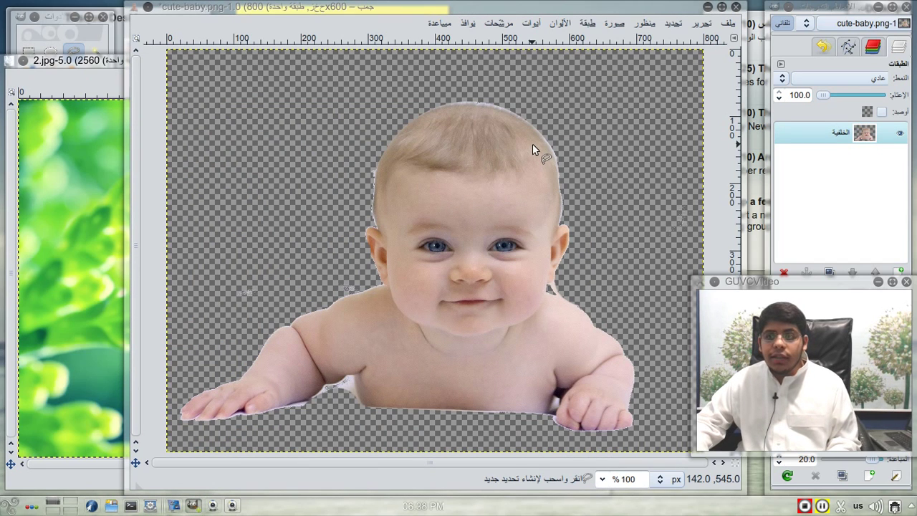
pyautogui.hotkey('ctrl', 'a')
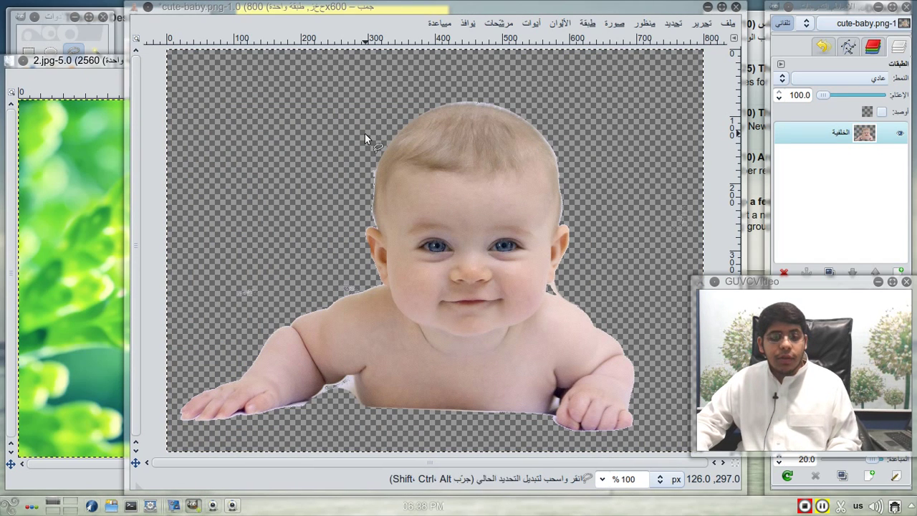
pyautogui.hotkey('ctrl', 'c')
# Step: Paste the baby into 2.jpg and turn the floating paste into a new Pasted Layer
pyautogui.click(69, 62)
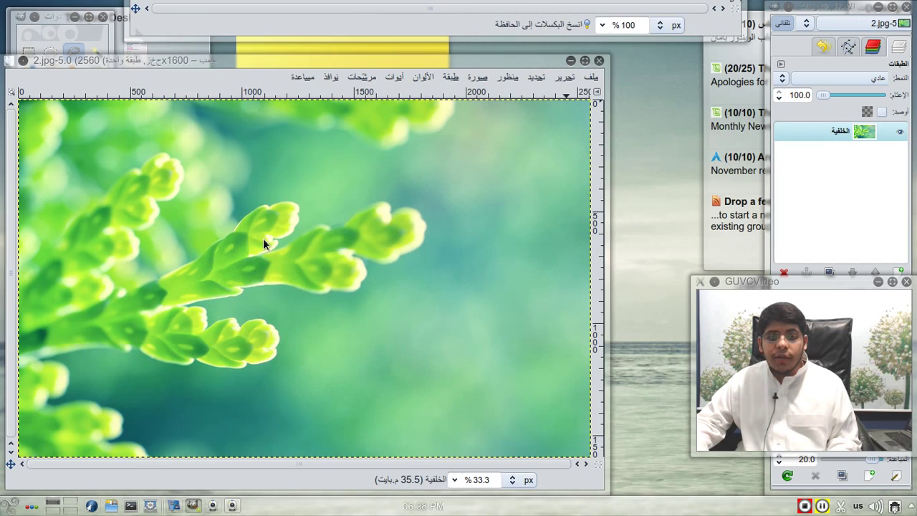
pyautogui.hotkey('ctrl', 'v')
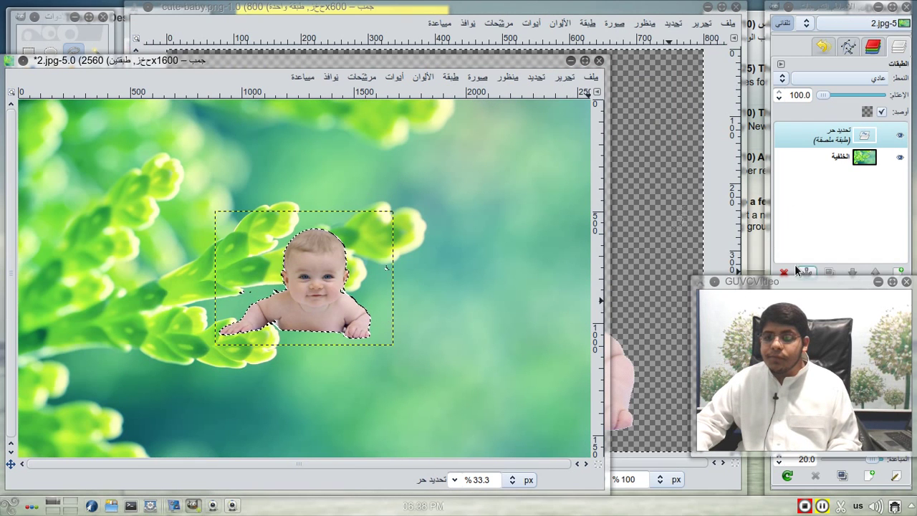
pyautogui.click(902, 274)
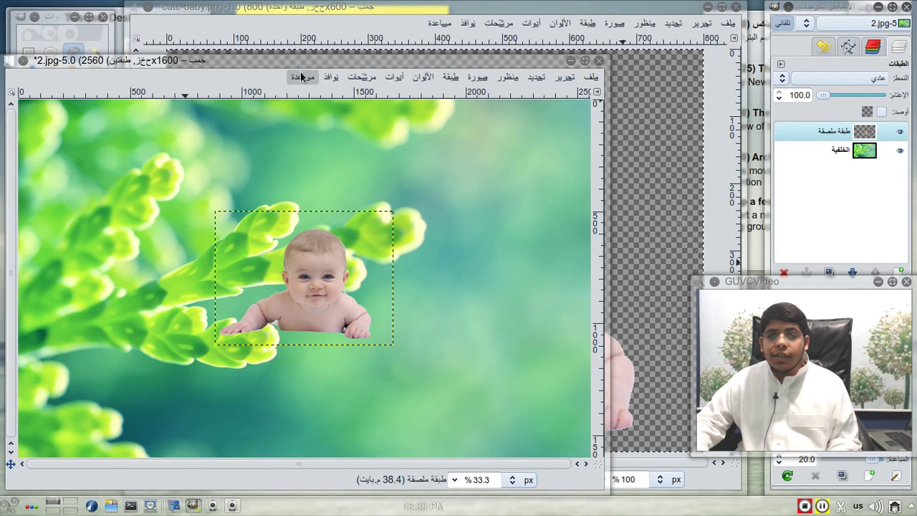
pyautogui.moveTo(306, 57)
pyautogui.mouseDown()
pyautogui.moveTo(399, 37)
pyautogui.moveTo(370, 14)
pyautogui.mouseUp()
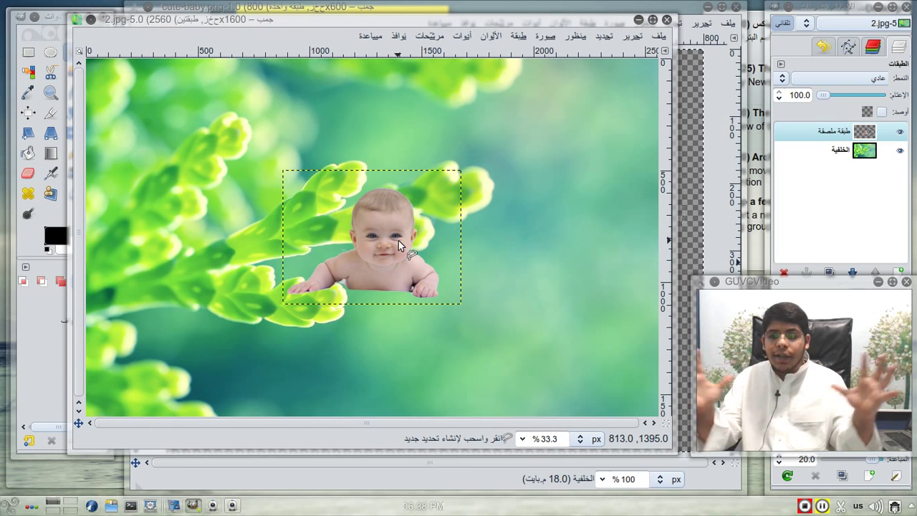
# Step: Scale the foliage Background layer down to a small rectangle in the lower-left corner
pyautogui.click(841, 151)
pyautogui.click(486, 114)
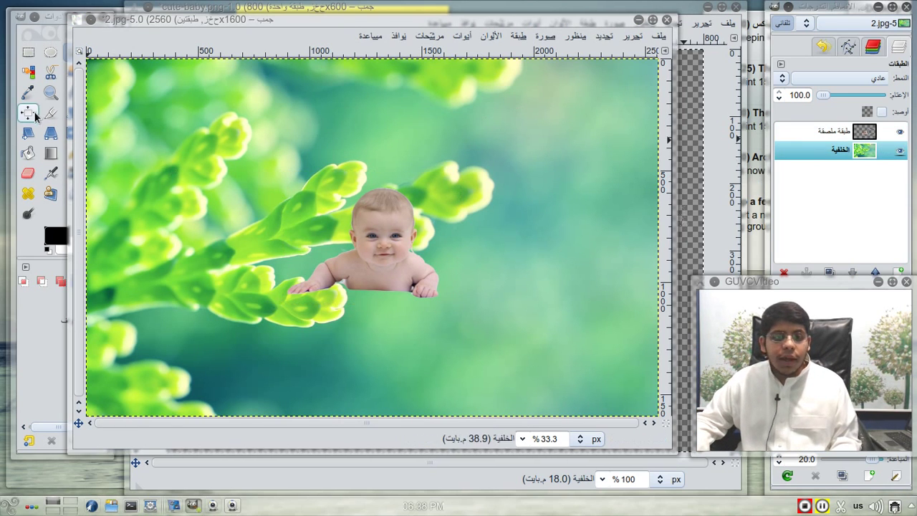
pyautogui.click(42, 20)
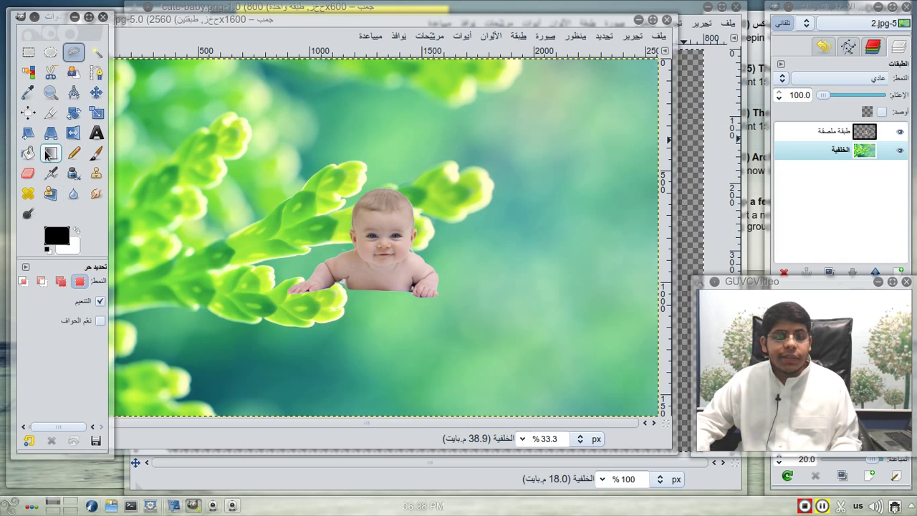
pyautogui.click(96, 112)
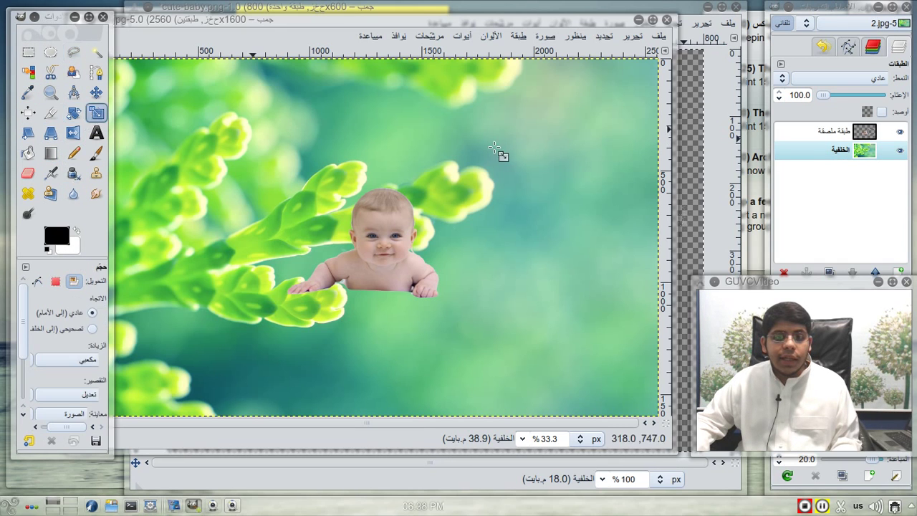
pyautogui.click(535, 148)
pyautogui.moveTo(638, 75); pyautogui.dragTo(296, 269)
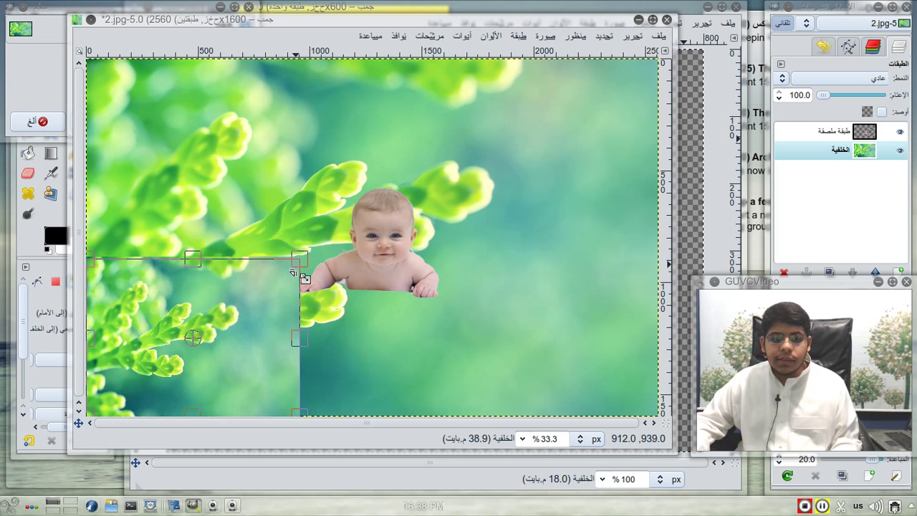
pyautogui.press('Return')
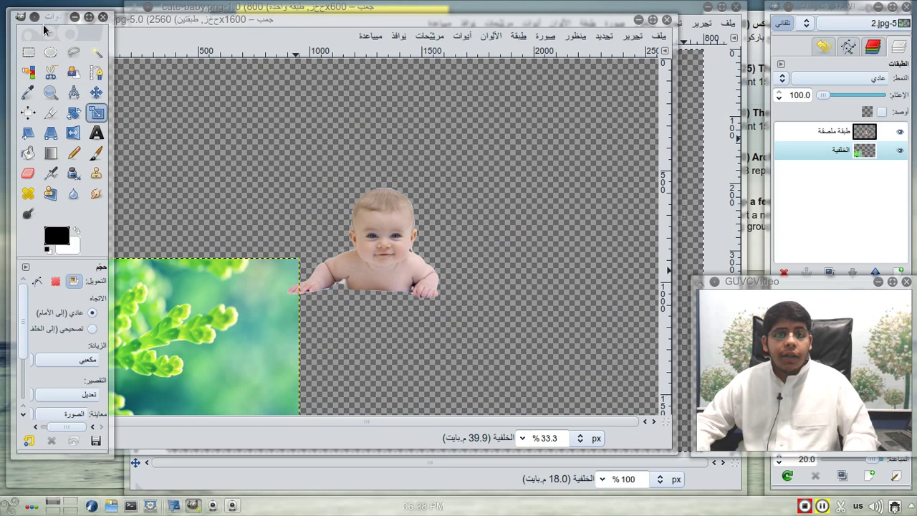
# Step: Move the baby onto the small foliage and crop the canvas to 954×712 around it
pyautogui.click(96, 92)
pyautogui.moveTo(302, 288)
pyautogui.mouseDown()
pyautogui.moveTo(250, 303)
pyautogui.moveTo(219, 360)
pyautogui.mouseUp()
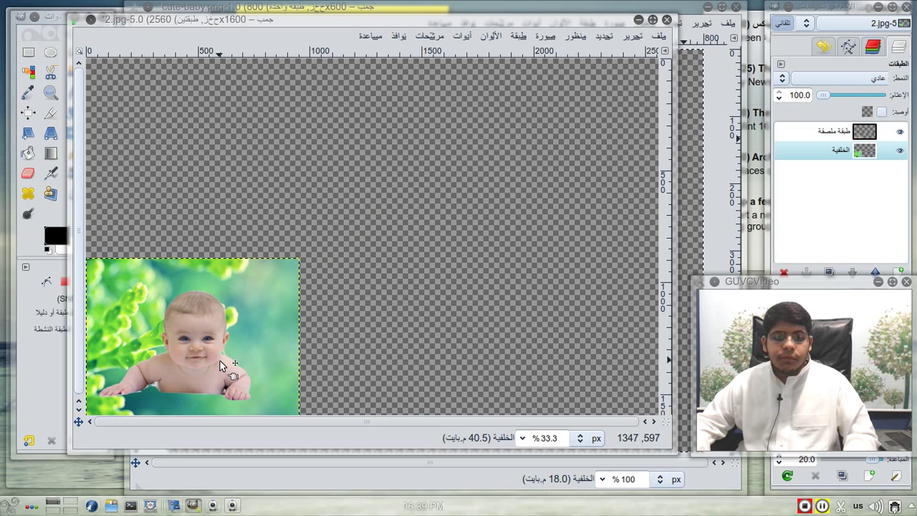
pyautogui.click(49, 114)
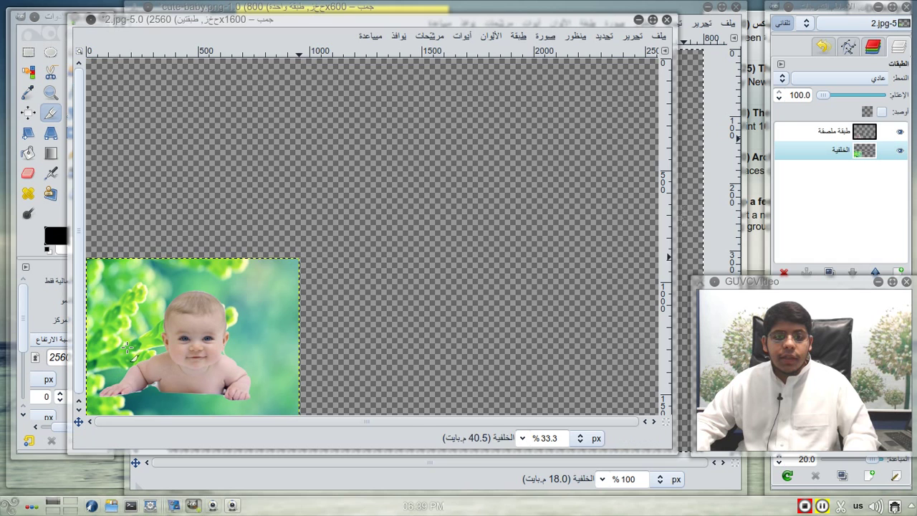
pyautogui.moveTo(300, 256); pyautogui.dragTo(84, 424)
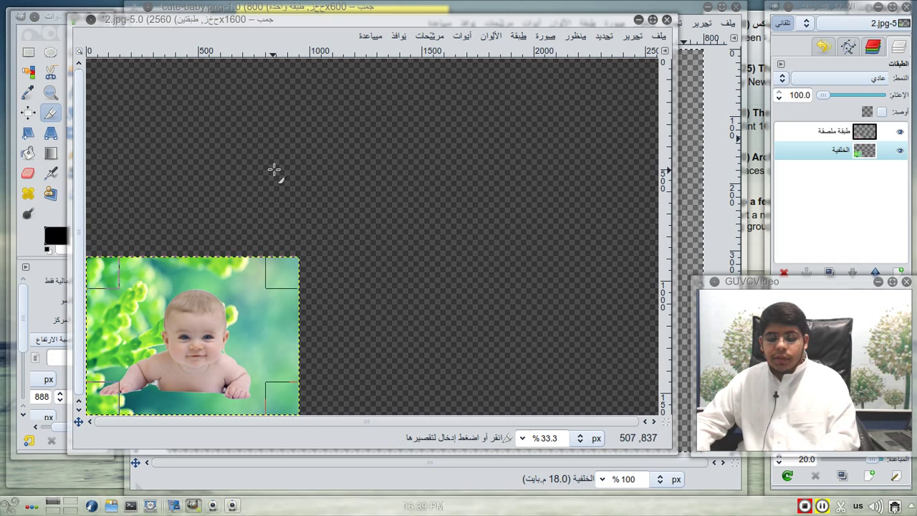
pyautogui.press('Return')
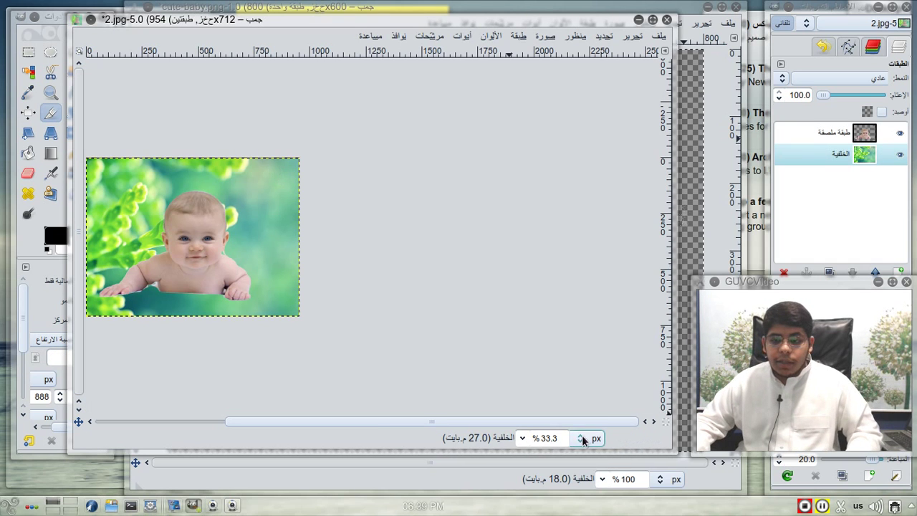
# Step: Zoom the 954×712 composite to 100% and scroll around to view the baby
pyautogui.click(583, 440)
pyautogui.click(528, 438)
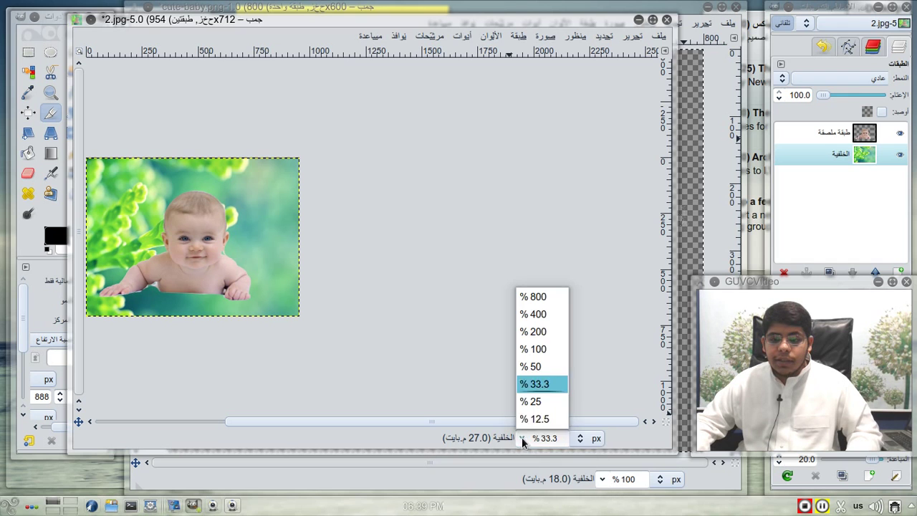
pyautogui.click(519, 350)
pyautogui.moveTo(473, 422); pyautogui.dragTo(266, 421)
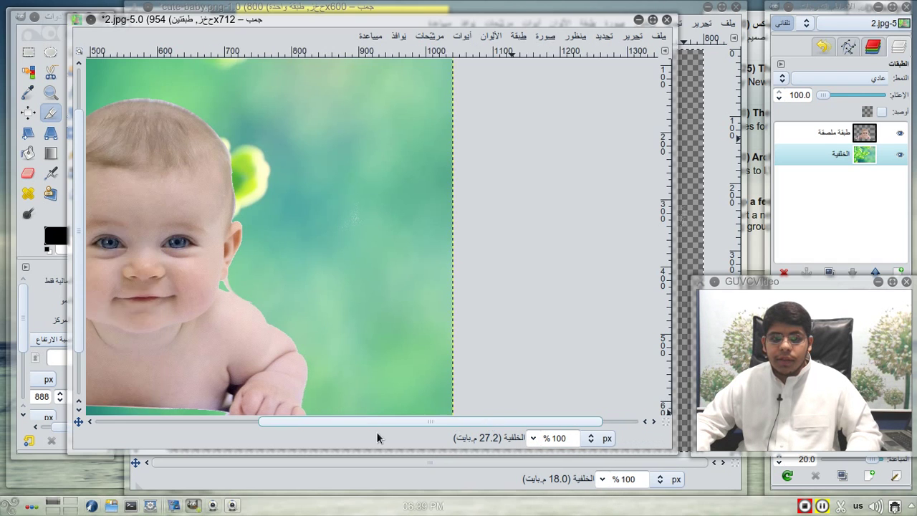
pyautogui.scroll(-2, 274, 309)
pyautogui.scroll(3, 274, 310)
pyautogui.scroll(-3, 315, 310)
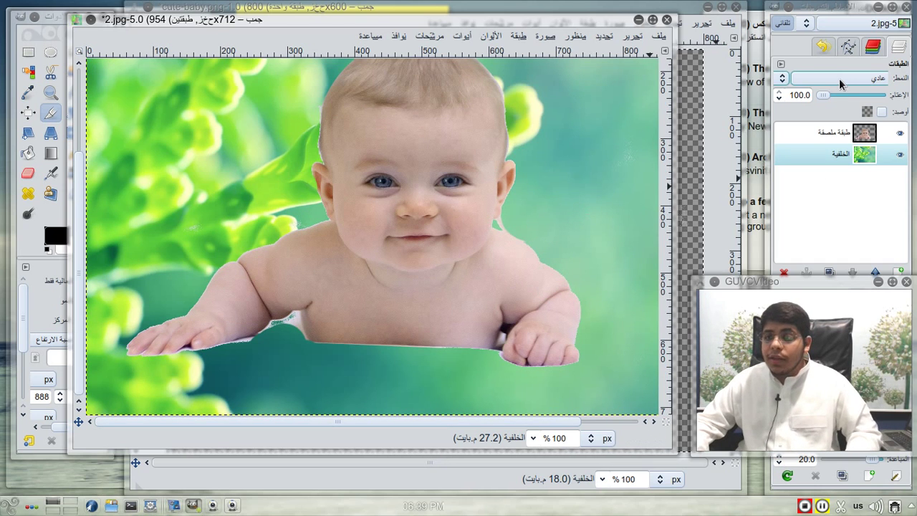
# Step: Select the Pasted Layer and try Dissolve, Screen and Soft light blend modes
pyautogui.click(836, 134)
pyautogui.click(838, 79)
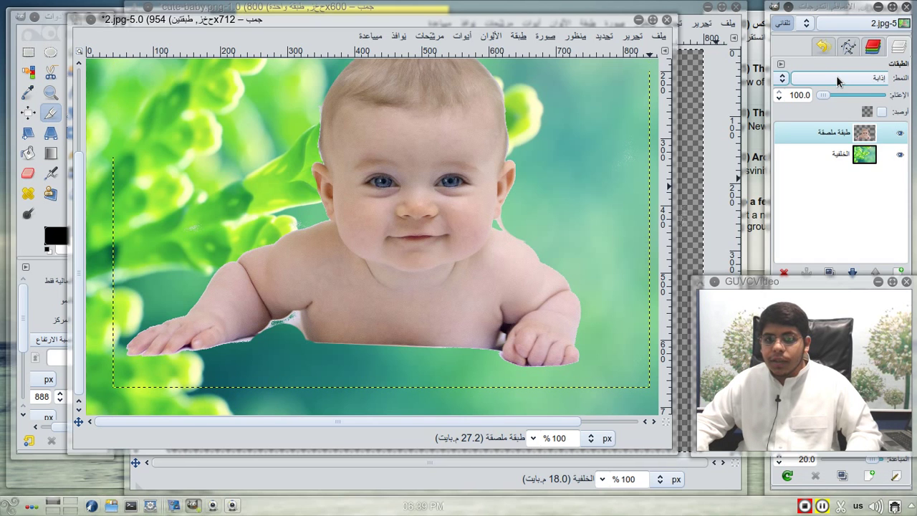
pyautogui.scroll(-1, 836, 75)
pyautogui.scroll(-1, 836, 75)
pyautogui.scroll(-1, 836, 75)
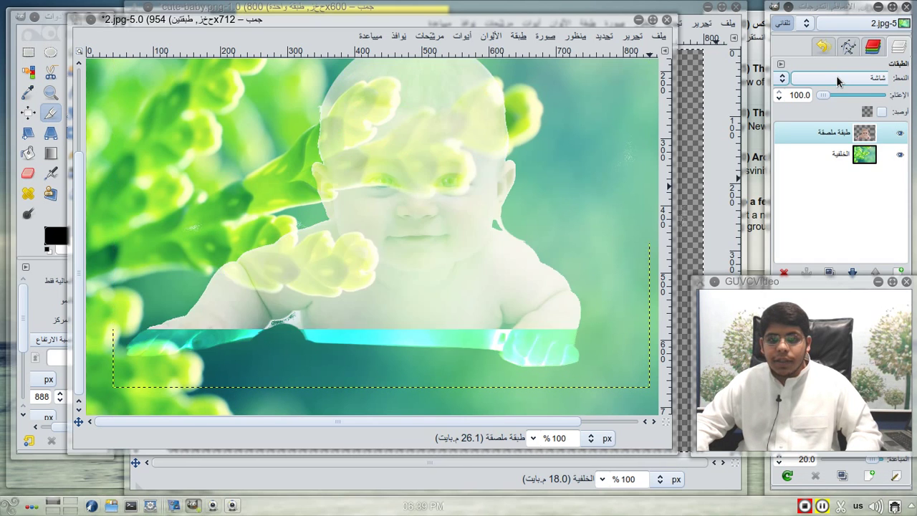
pyautogui.scroll(-1, 836, 75)
pyautogui.scroll(-1, 836, 75)
pyautogui.scroll(-1, 836, 75)
pyautogui.scroll(-1, 836, 75)
pyautogui.scroll(1, 836, 75)
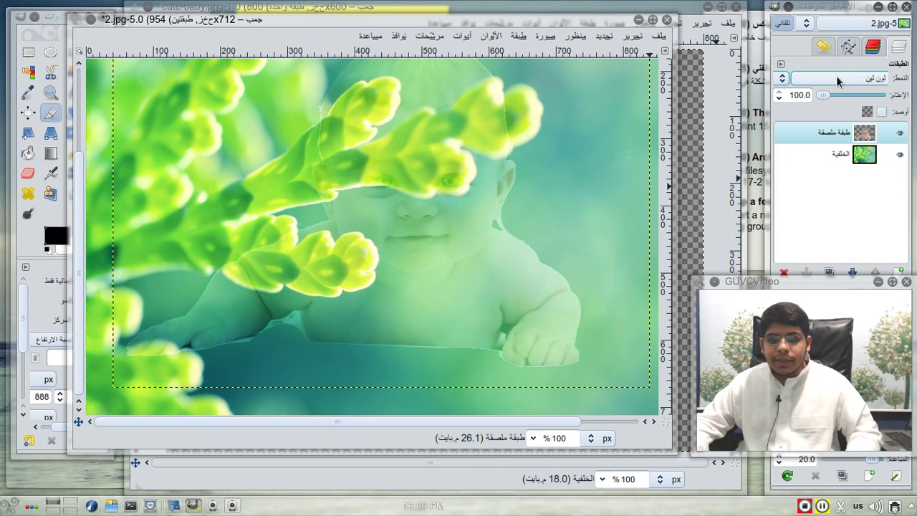
# Step: Pass Addition, settle on Darken only mode, and nudge the baby layer slightly lower
pyautogui.scroll(-1, 835, 75)
pyautogui.scroll(-1, 836, 75)
pyautogui.scroll(-1, 836, 75)
pyautogui.scroll(-1, 836, 75)
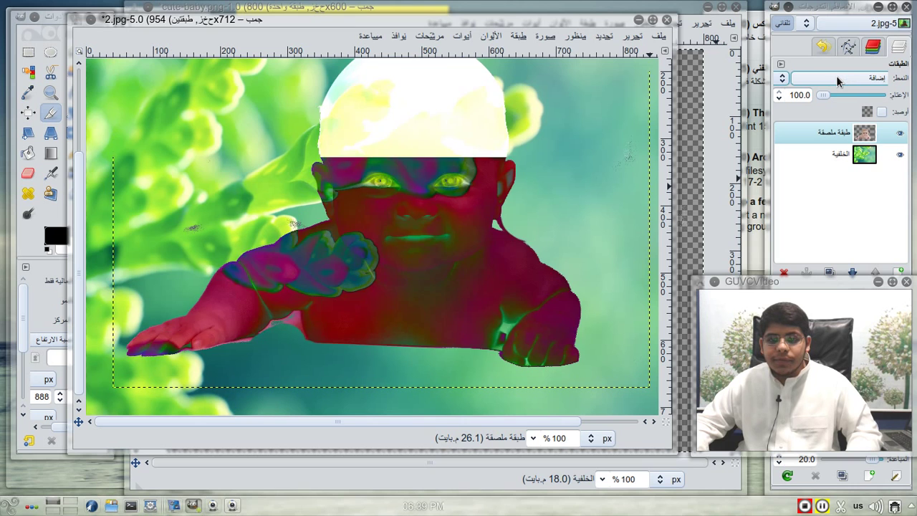
pyautogui.scroll(-1, 836, 75)
pyautogui.scroll(-1, 835, 75)
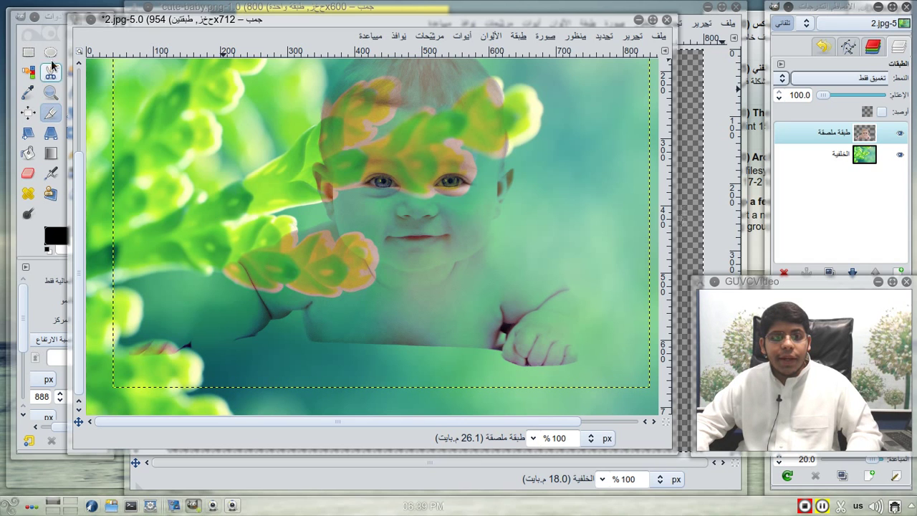
pyautogui.click(29, 112)
pyautogui.moveTo(377, 162); pyautogui.dragTo(370, 219)
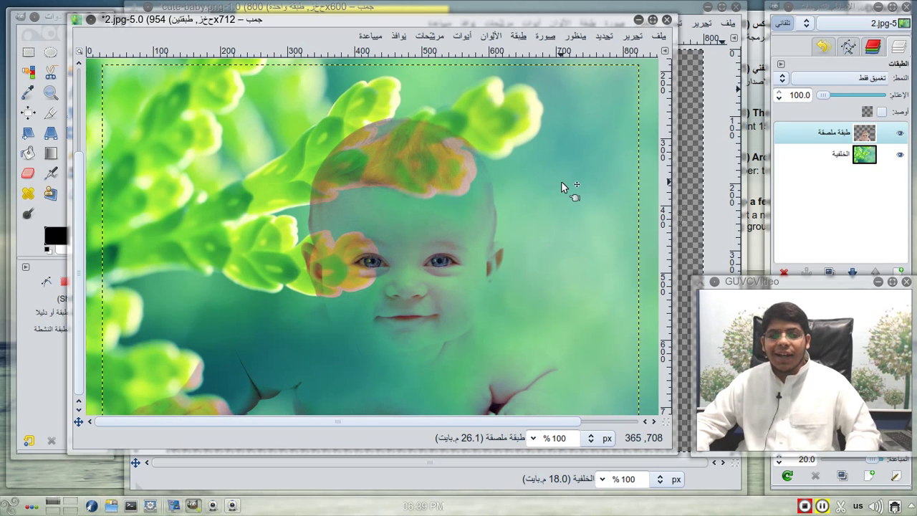